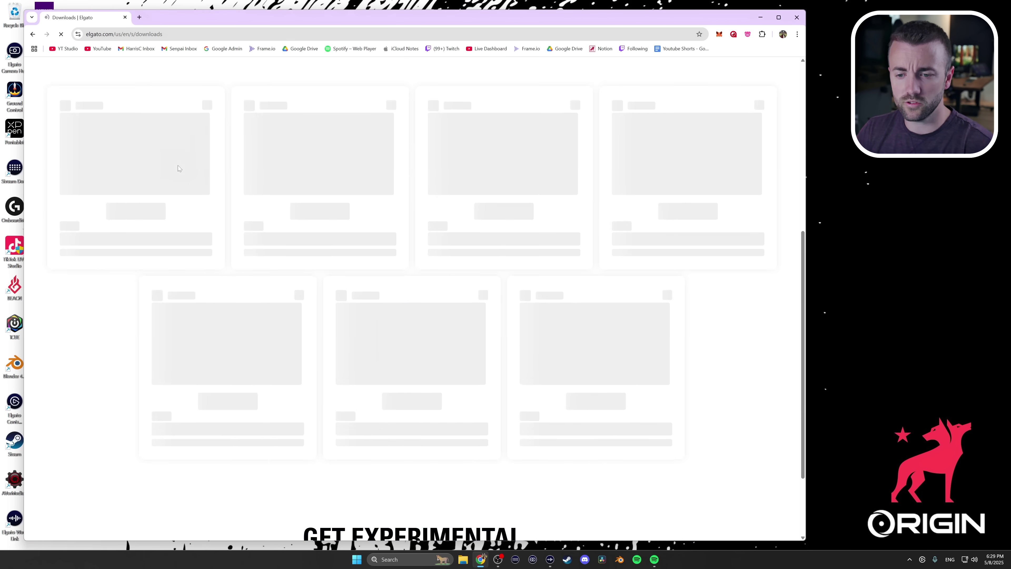
- Go to the Wave Link Plugin for Stream Deck page from the Elgato downloads list
{"action": "left_click", "coordinate": [289, 409]}
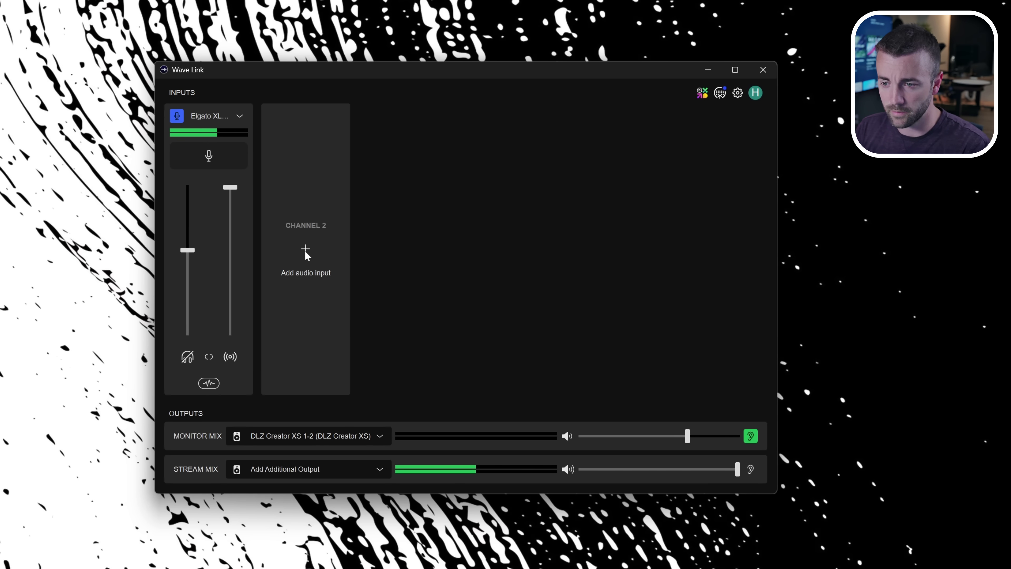
- Browse the list of audio inputs that can be added to the mixer
{"action": "left_click", "coordinate": [305, 250]}
{"action": "scroll", "coordinate": [309, 323], "scroll_direction": "down", "scroll_amount": 5}
{"action": "scroll", "coordinate": [289, 385], "scroll_direction": "up", "scroll_amount": 5}
{"action": "scroll", "coordinate": [294, 379], "scroll_direction": "down", "scroll_amount": 5}
- Rename the Elgato XLR Dock input channel to 'Shotgun Mic'
{"action": "left_click", "coordinate": [239, 116]}
{"action": "left_click", "coordinate": [417, 165]}
{"action": "left_click", "coordinate": [239, 116]}
{"action": "left_click_drag", "start_coordinate": [212, 170], "coordinate": [154, 172]}
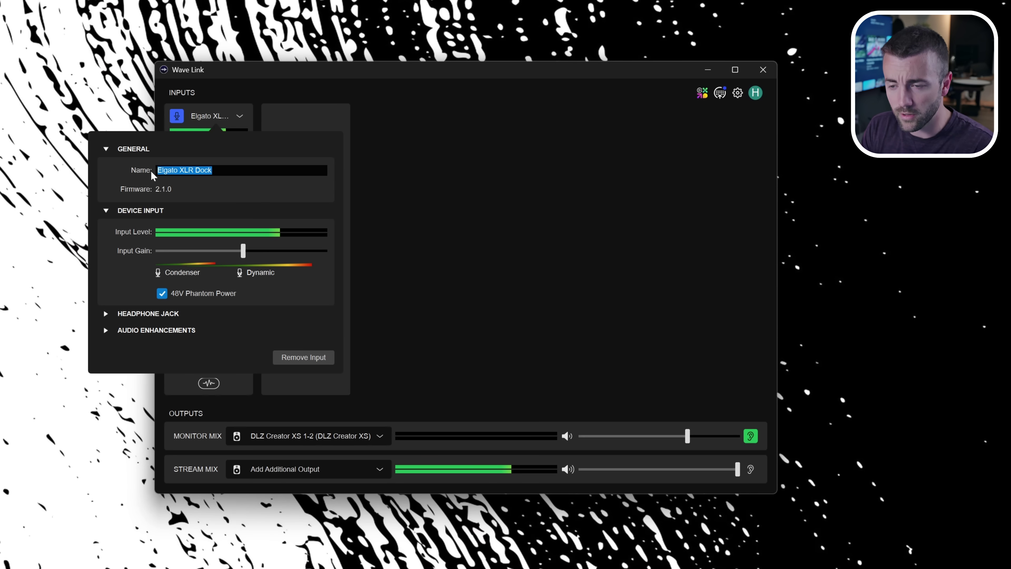
{"action": "type", "text": "Shiottgun Mic"}
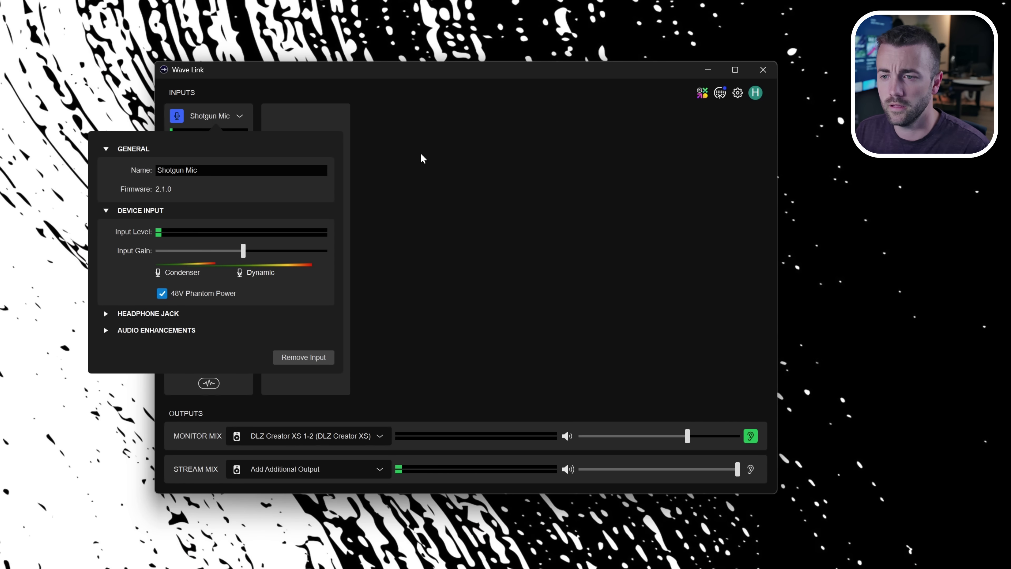
{"action": "left_click", "coordinate": [241, 116]}
{"action": "left_click", "coordinate": [241, 117]}
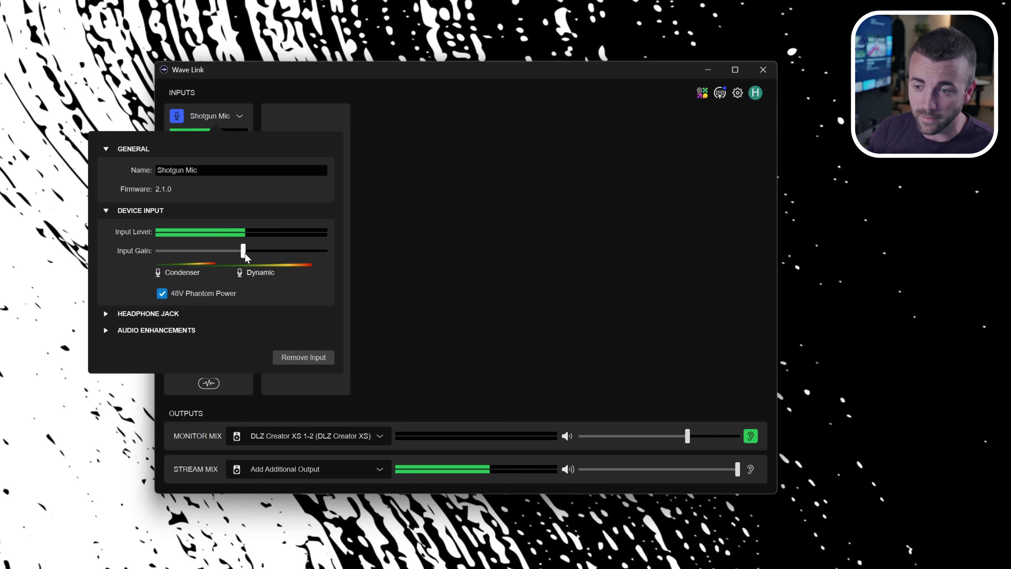
{"action": "mouse_move", "coordinate": [240, 254]}
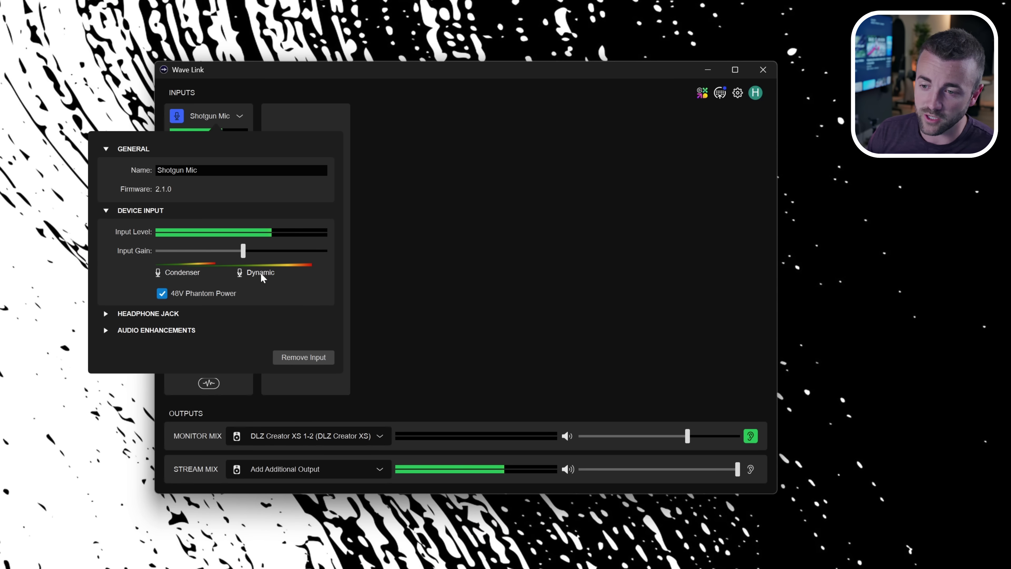
{"action": "left_click_drag", "start_coordinate": [244, 252], "coordinate": [276, 253]}
{"action": "left_click_drag", "start_coordinate": [268, 257], "coordinate": [245, 257]}
{"action": "left_click", "coordinate": [245, 257]}
{"action": "left_click", "coordinate": [107, 314]}
{"action": "left_click", "coordinate": [106, 412]}
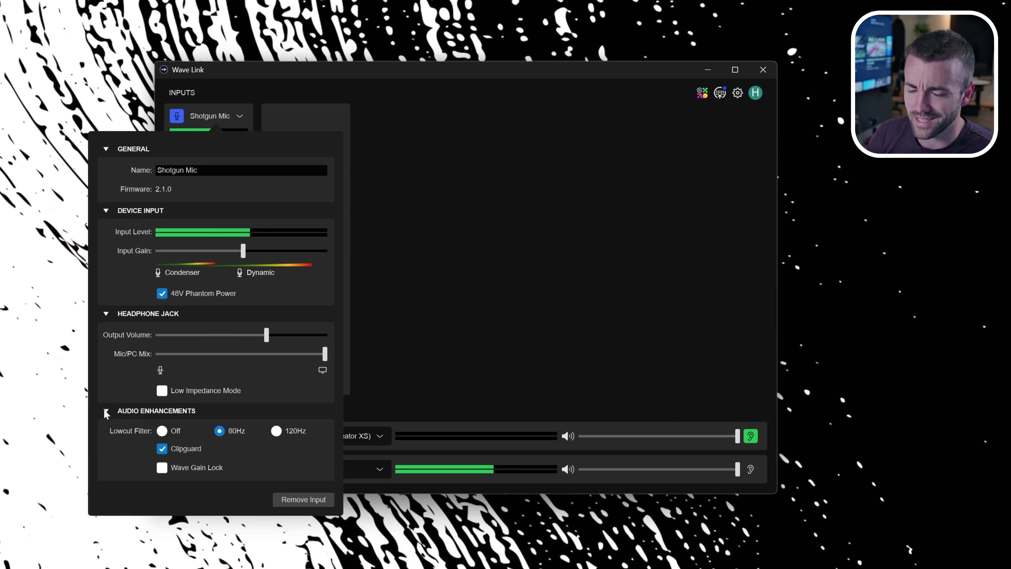
{"action": "left_click", "coordinate": [107, 413]}
{"action": "left_click", "coordinate": [104, 316]}
{"action": "left_click", "coordinate": [445, 295]}
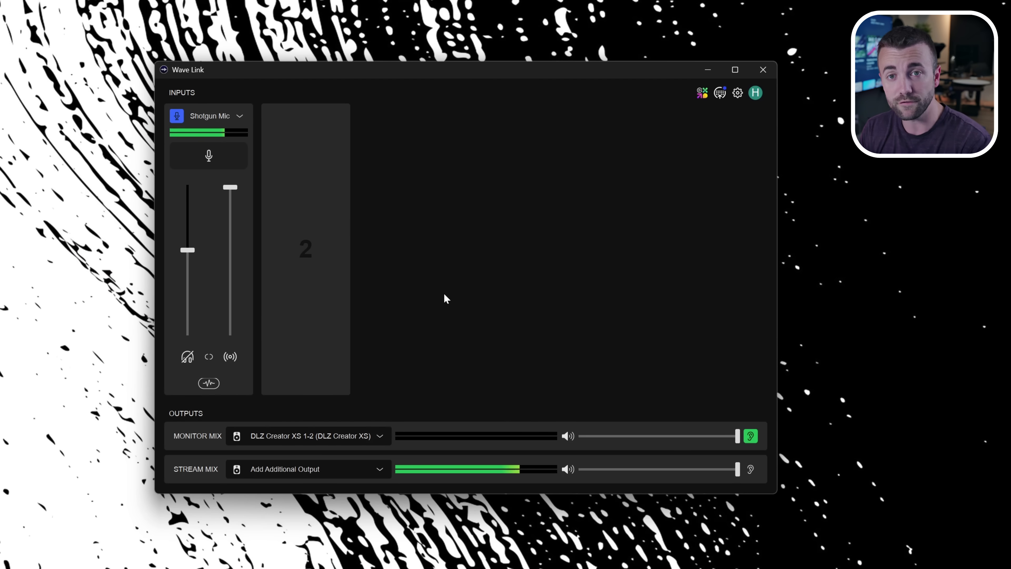
- Dismiss the Shotgun Mic settings flyout to return to the mixer
{"action": "mouse_move", "coordinate": [302, 281]}
- Add Voice Chat as channel 2 at 55% volume with monitor volume at full
{"action": "left_click", "coordinate": [306, 251]}
{"action": "left_click", "coordinate": [267, 329]}
{"action": "left_click_drag", "start_coordinate": [282, 227], "coordinate": [283, 263]}
{"action": "left_click_drag", "start_coordinate": [285, 264], "coordinate": [316, 260]}
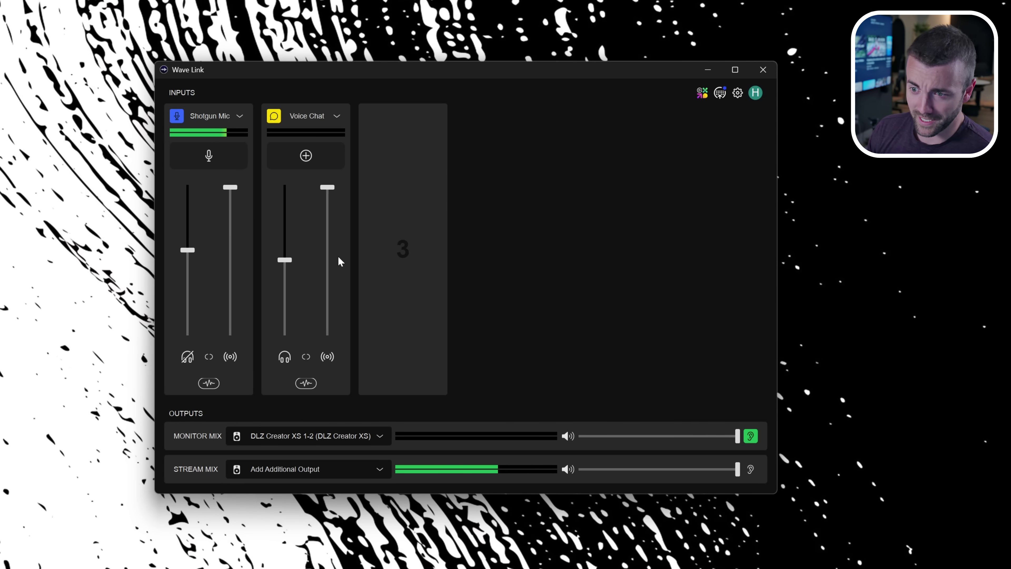
{"action": "left_click_drag", "start_coordinate": [290, 264], "coordinate": [288, 184]}
- Open Shotgun Mic's audio effects and browse the addable effects list
{"action": "left_click", "coordinate": [207, 384]}
{"action": "left_click", "coordinate": [290, 354]}
{"action": "left_click", "coordinate": [204, 354]}
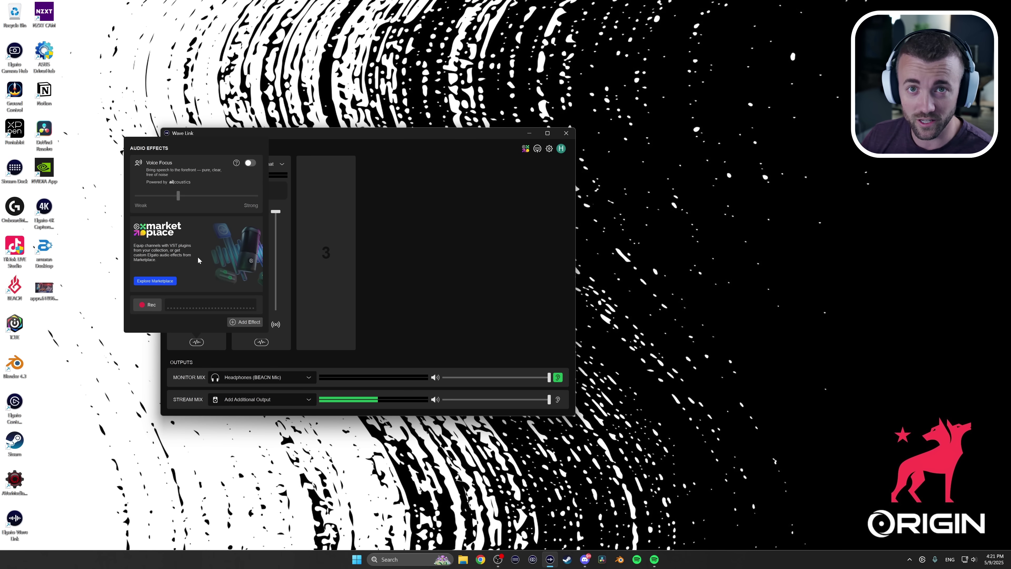
- Record a voice sample, compare Voice Focus on and off, and leave it on at Strong
{"action": "left_click", "coordinate": [150, 306]}
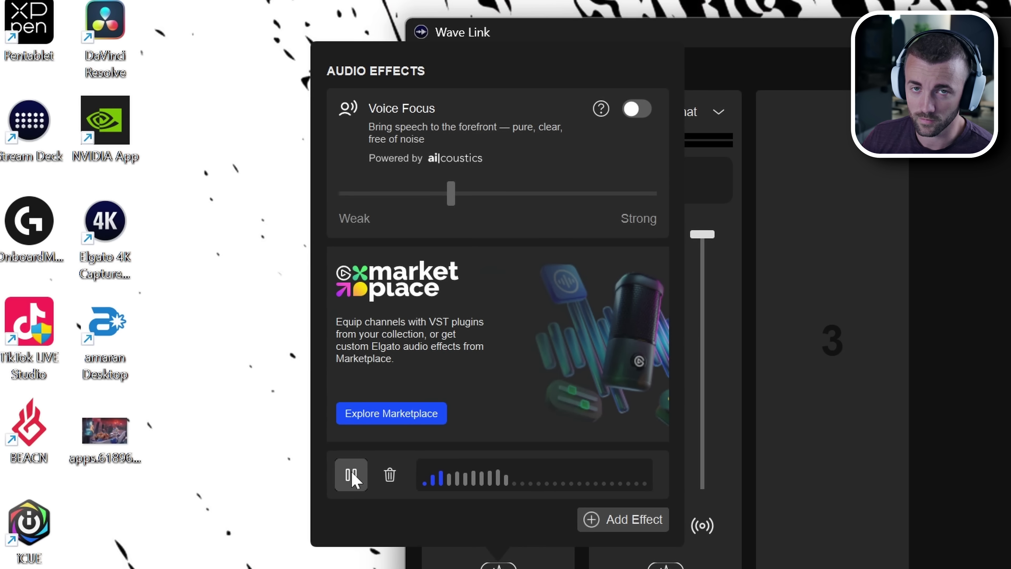
{"action": "left_click", "coordinate": [638, 110]}
{"action": "left_click", "coordinate": [352, 476]}
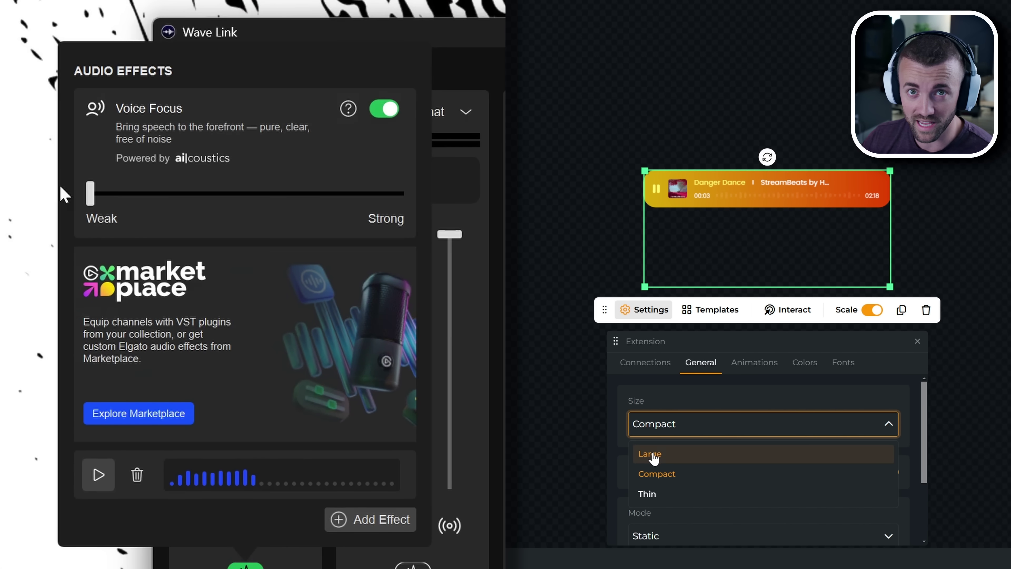
{"action": "left_click", "coordinate": [651, 456]}
{"action": "left_click", "coordinate": [384, 110]}
{"action": "left_click", "coordinate": [674, 428]}
{"action": "left_click", "coordinate": [384, 111]}
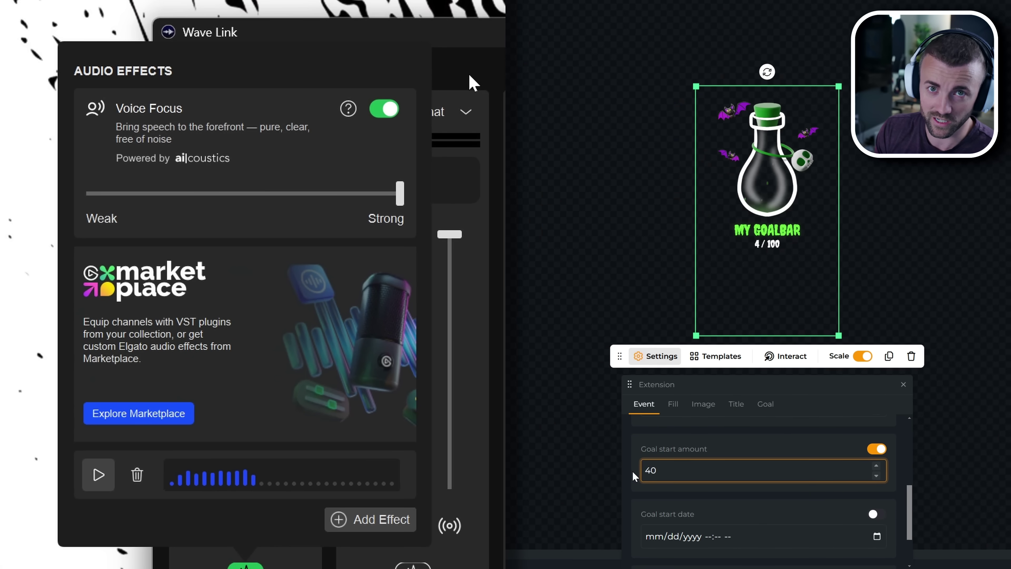
{"action": "left_click_drag", "start_coordinate": [399, 194], "coordinate": [210, 195]}
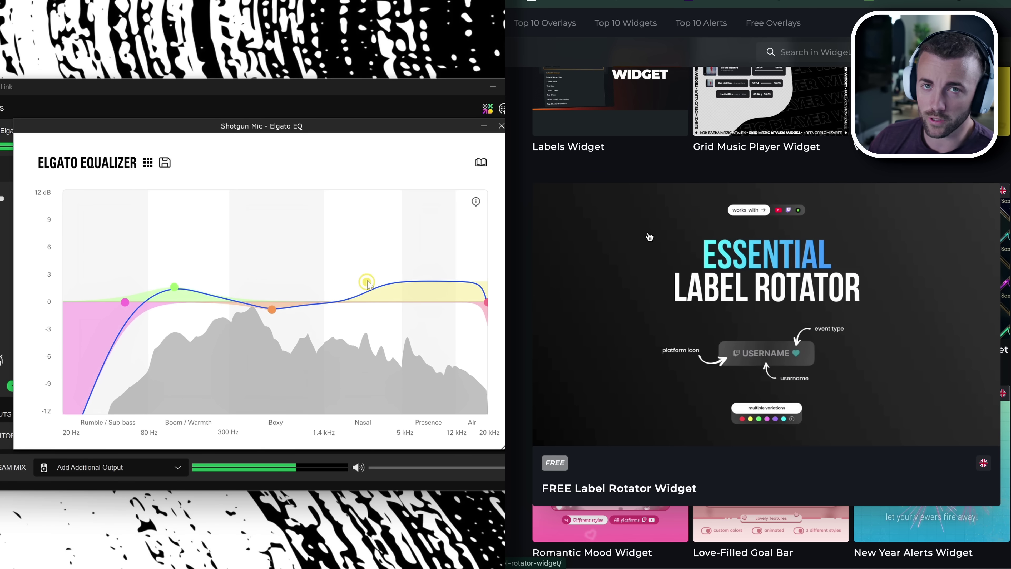
- Shape the EQ: high shelf ~2.8 kHz, low cut 34 Hz, small boost near 104 Hz, mid ~749 Hz
{"action": "left_click", "coordinate": [649, 236]}
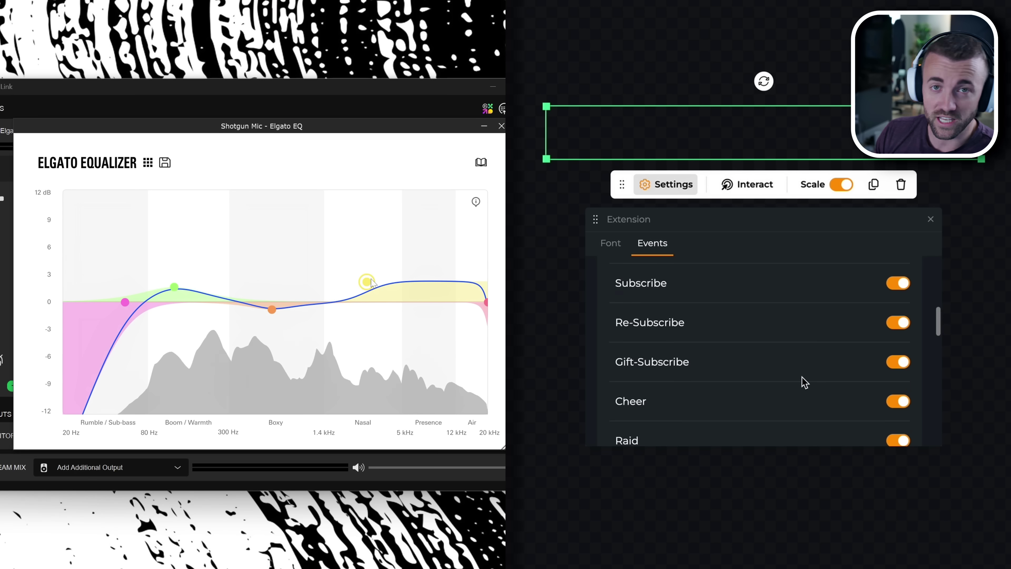
{"action": "scroll", "coordinate": [801, 379], "scroll_direction": "up", "scroll_amount": 3}
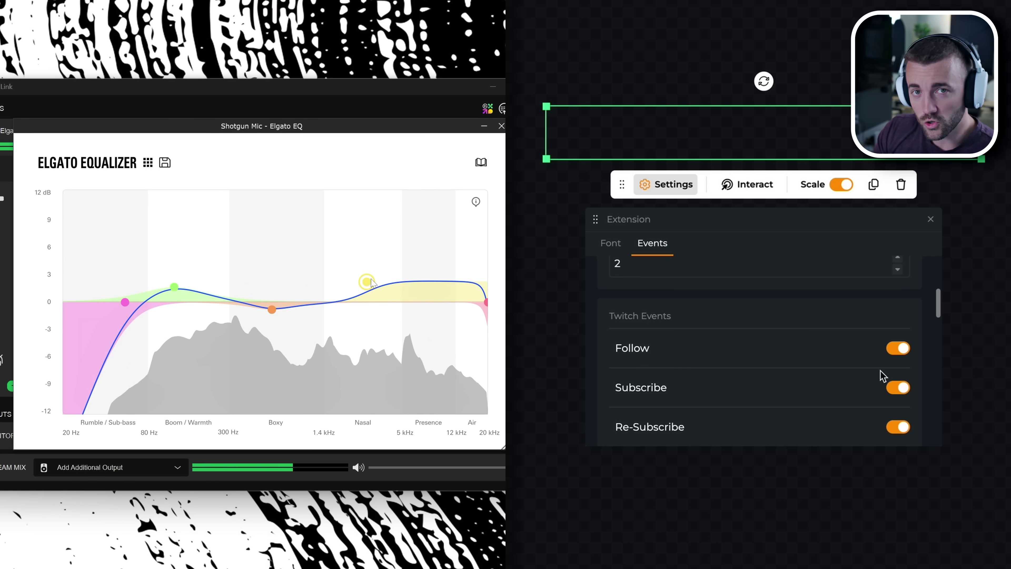
{"action": "left_click", "coordinate": [907, 351]}
{"action": "left_click", "coordinate": [899, 389]}
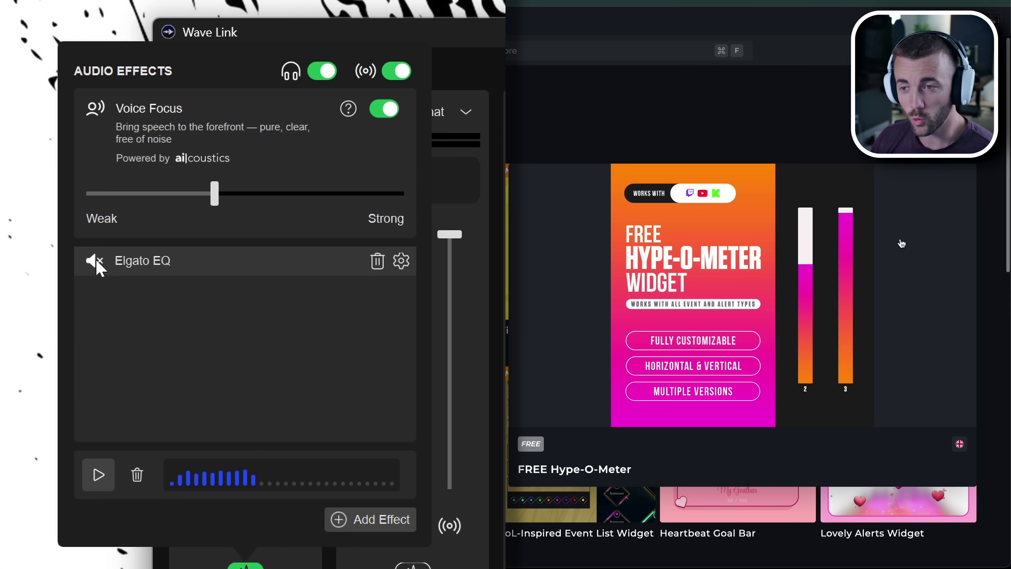
{"action": "left_click", "coordinate": [902, 244]}
{"action": "scroll", "coordinate": [758, 303], "scroll_direction": "down", "scroll_amount": 3}
{"action": "scroll", "coordinate": [758, 302], "scroll_direction": "down", "scroll_amount": 3}
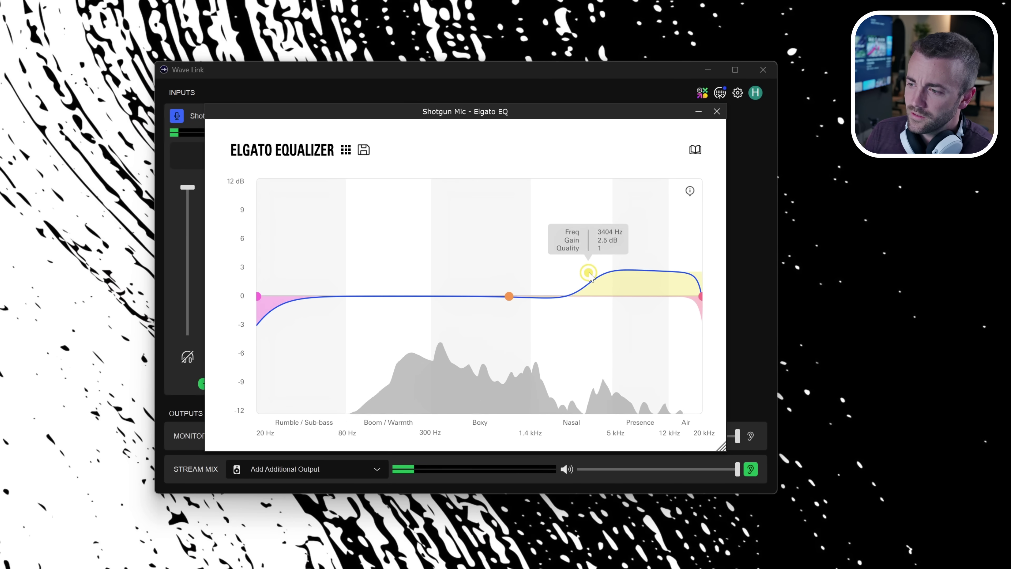
{"action": "scroll", "coordinate": [591, 276], "scroll_direction": "down", "scroll_amount": 2}
{"action": "scroll", "coordinate": [591, 278], "scroll_direction": "down", "scroll_amount": 1}
{"action": "left_click_drag", "start_coordinate": [591, 278], "coordinate": [578, 273]}
{"action": "left_click_drag", "start_coordinate": [258, 296], "coordinate": [302, 301]}
{"action": "mouse_move", "coordinate": [379, 295]}
{"action": "left_mouse_down"}
{"action": "mouse_move", "coordinate": [361, 291]}
{"action": "mouse_move", "coordinate": [378, 282]}
{"action": "mouse_move", "coordinate": [372, 285]}
{"action": "left_mouse_up"}
{"action": "left_click_drag", "start_coordinate": [509, 296], "coordinate": [467, 306]}
- Toggle the EQ bypass off and on twice to compare, then stop sample playback
{"action": "left_click_drag", "start_coordinate": [610, 112], "coordinate": [961, 113]}
{"action": "left_click", "coordinate": [206, 390]}
{"action": "left_click", "coordinate": [120, 203]}
{"action": "left_click", "coordinate": [121, 200]}
{"action": "left_click", "coordinate": [121, 201]}
{"action": "left_click", "coordinate": [122, 202]}
{"action": "left_click", "coordinate": [124, 328]}
{"action": "left_click", "coordinate": [853, 170]}
- Close the EQ window and add a System input channel in the third slot
{"action": "key", "text": "Escape"}
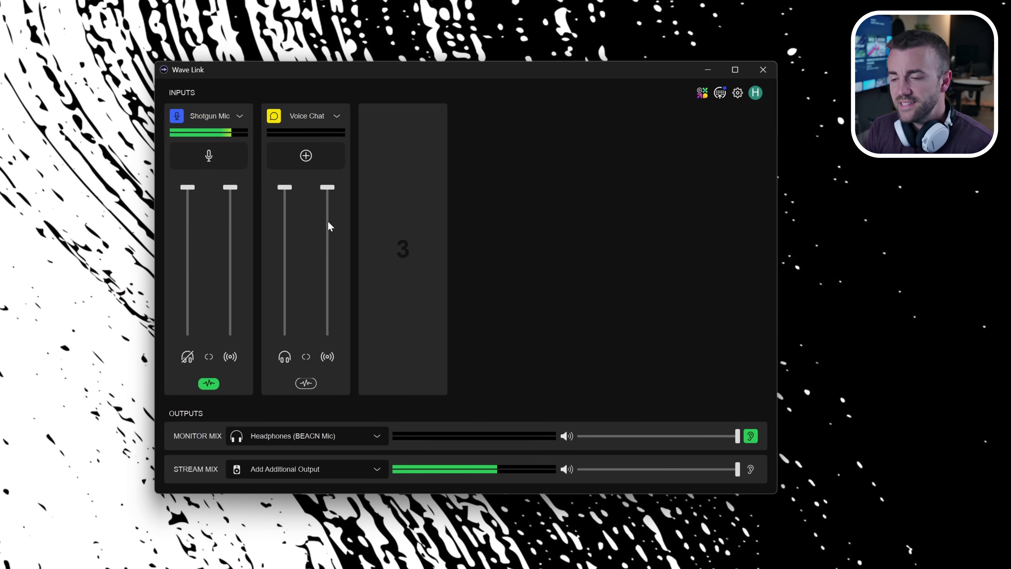
{"action": "mouse_move", "coordinate": [329, 226]}
{"action": "left_click", "coordinate": [403, 251]}
{"action": "left_click", "coordinate": [345, 291]}
- Add a Music input channel in the fourth slot and rename it 'Spotify'
{"action": "mouse_move", "coordinate": [423, 260]}
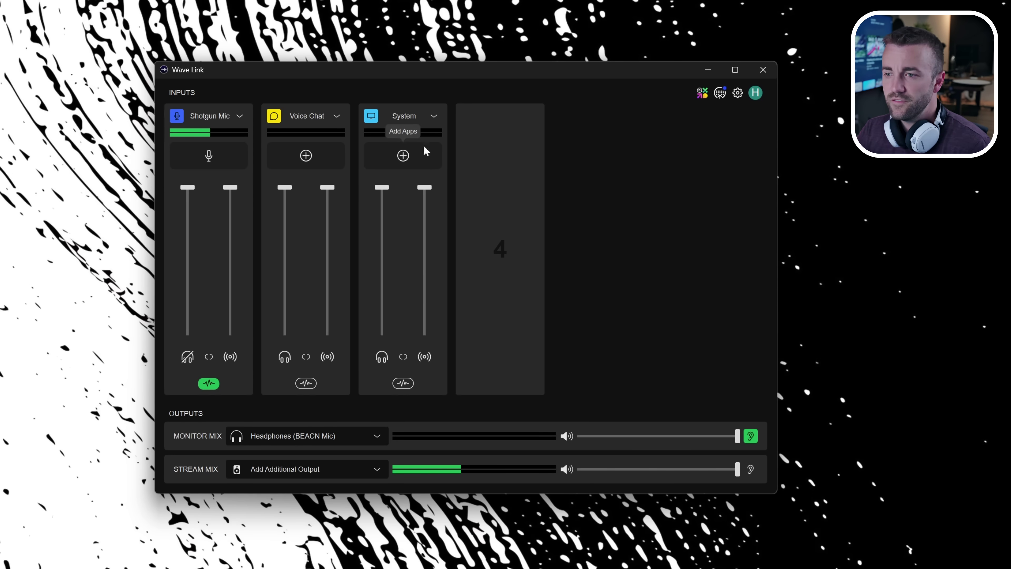
{"action": "left_click", "coordinate": [501, 251]}
{"action": "left_click", "coordinate": [450, 291]}
{"action": "left_click", "coordinate": [531, 117]}
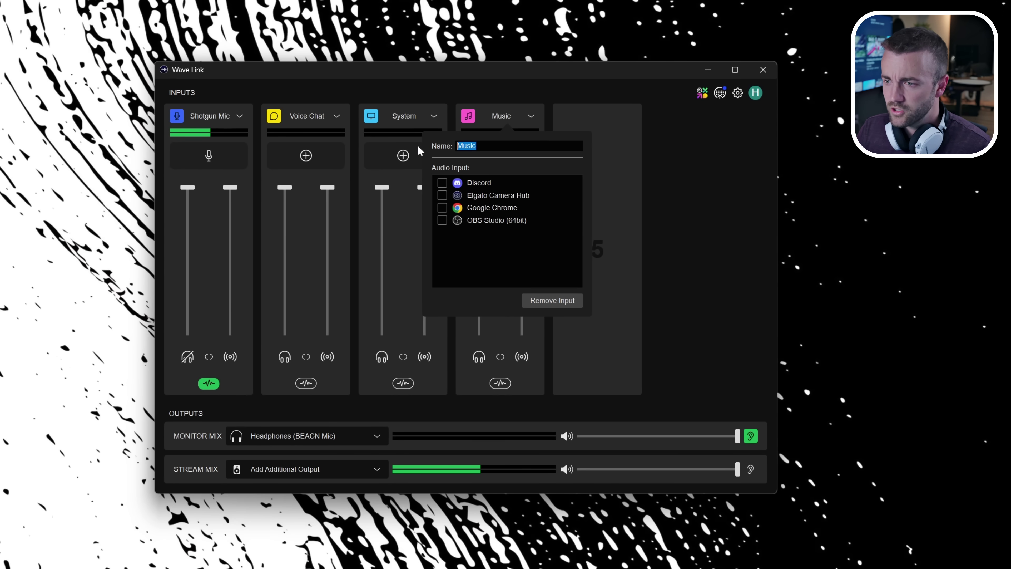
{"action": "type", "text": "Spotify"}
{"action": "left_click", "coordinate": [565, 82]}
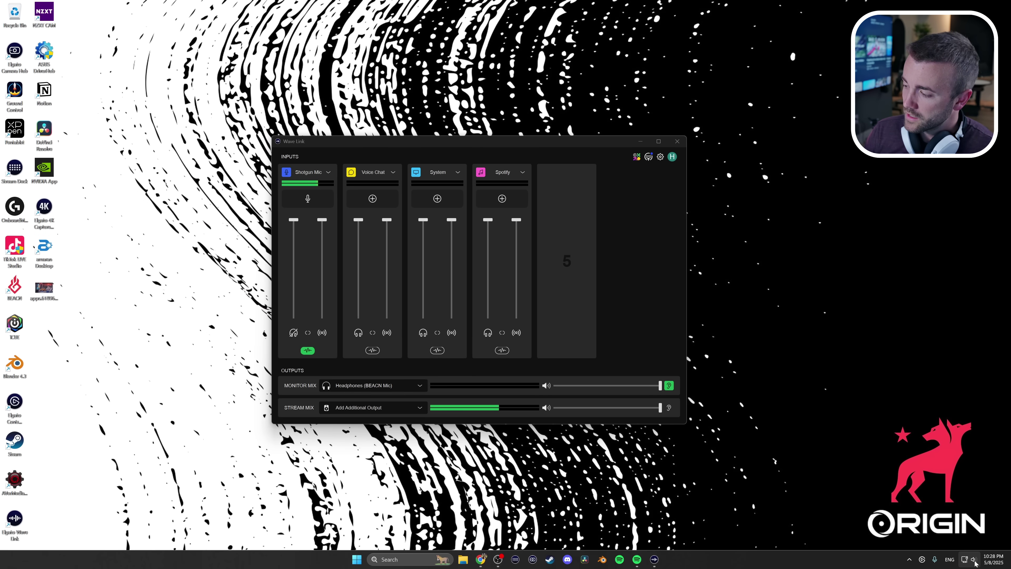
- Open the full Windows Sound devices dialog from the sound settings
{"action": "right_click", "coordinate": [975, 559]}
{"action": "left_click", "coordinate": [950, 542]}
{"action": "scroll", "coordinate": [709, 307], "scroll_direction": "down", "scroll_amount": 10}
{"action": "scroll", "coordinate": [706, 309], "scroll_direction": "down", "scroll_amount": 5}
{"action": "left_click", "coordinate": [652, 313]}
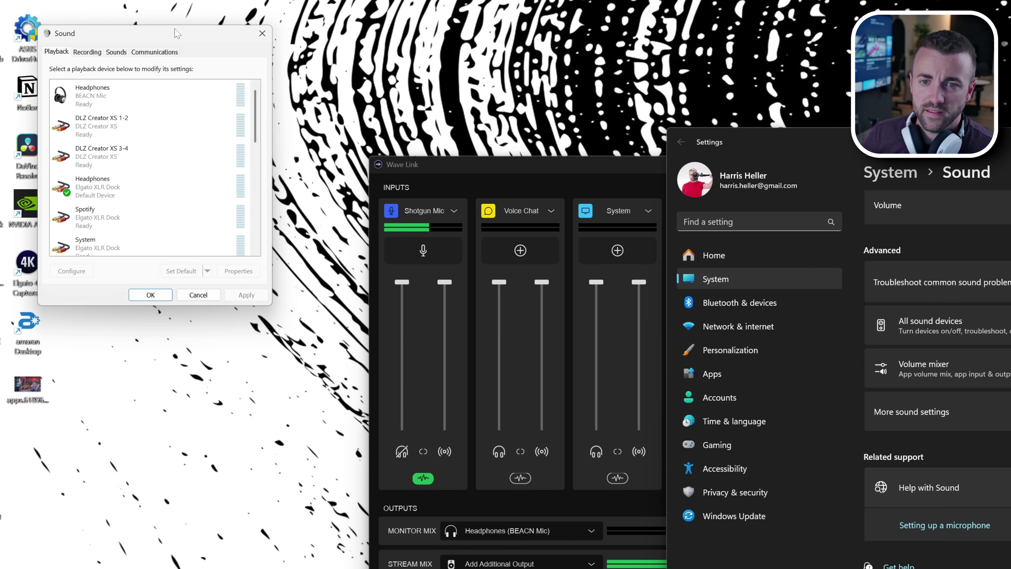
{"action": "left_click_drag", "start_coordinate": [137, 46], "coordinate": [247, 55]}
{"action": "left_click", "coordinate": [189, 203]}
{"action": "scroll", "coordinate": [189, 203], "scroll_direction": "down", "scroll_amount": 1}
{"action": "scroll", "coordinate": [189, 203], "scroll_direction": "down", "scroll_amount": 1}
- Make System the default playback device and Voice Chat the default communications device
{"action": "right_click", "coordinate": [182, 237]}
{"action": "left_click", "coordinate": [229, 268]}
{"action": "scroll", "coordinate": [158, 258], "scroll_direction": "down", "scroll_amount": 1}
{"action": "right_click", "coordinate": [159, 259]}
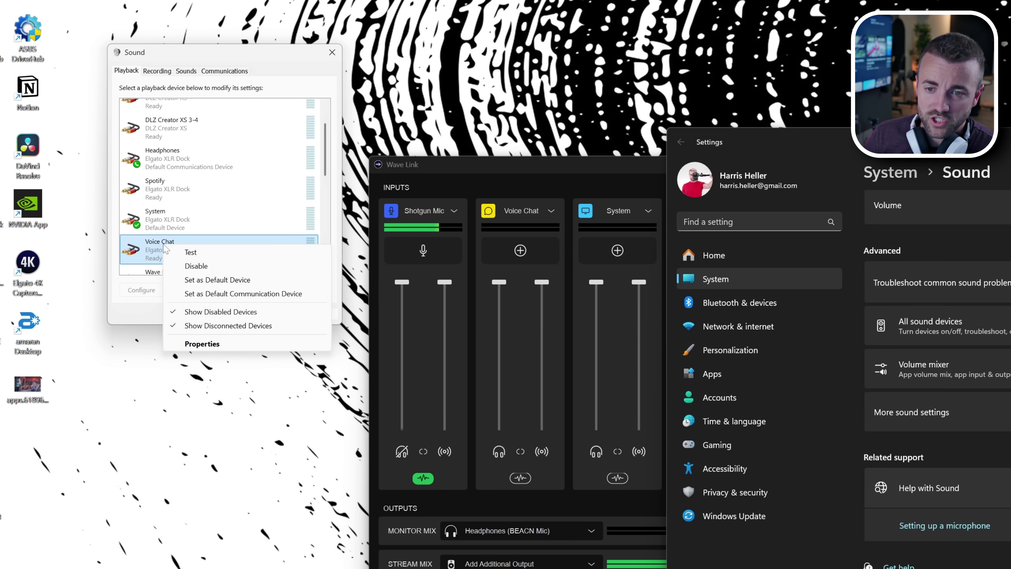
{"action": "left_click", "coordinate": [211, 294]}
- Raise Voice Chat's level in the Wave Link mixer to 100%
{"action": "left_click_drag", "start_coordinate": [611, 172], "coordinate": [602, 185]}
{"action": "left_click", "coordinate": [183, 241]}
{"action": "left_click", "coordinate": [464, 241]}
{"action": "left_click_drag", "start_coordinate": [533, 363], "coordinate": [532, 288]}
{"action": "mouse_move", "coordinate": [530, 311]}
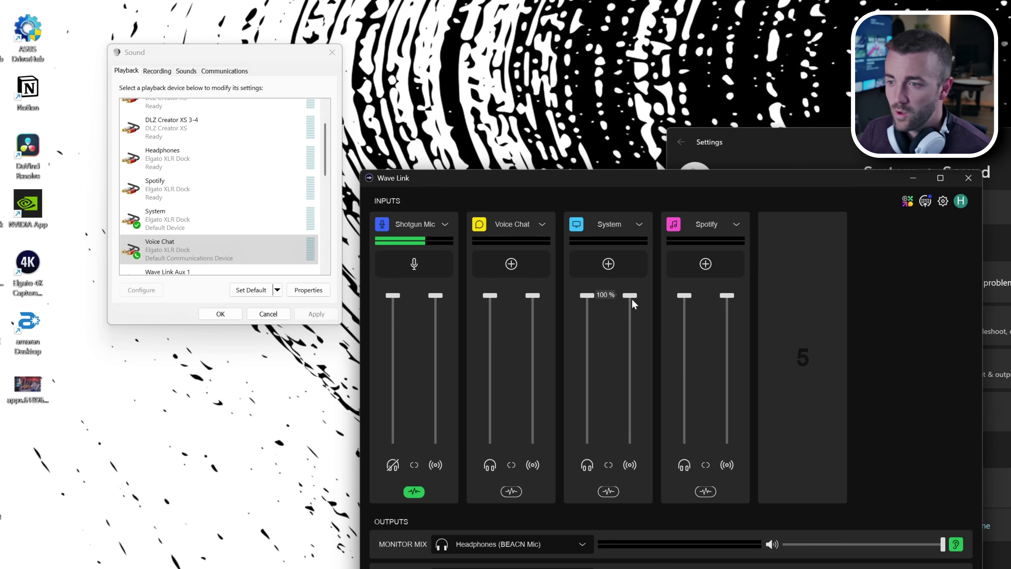
- Review the Mic In and Wave Link MicrophoneFX recording devices, then close the Sound dialog
{"action": "left_click", "coordinate": [157, 71]}
{"action": "scroll", "coordinate": [327, 162], "scroll_direction": "down", "scroll_amount": 1}
{"action": "left_click_drag", "start_coordinate": [327, 161], "coordinate": [331, 231]}
{"action": "right_click", "coordinate": [154, 159]}
{"action": "left_click", "coordinate": [155, 161]}
{"action": "right_click", "coordinate": [158, 184]}
{"action": "left_click", "coordinate": [184, 164]}
{"action": "right_click", "coordinate": [184, 162]}
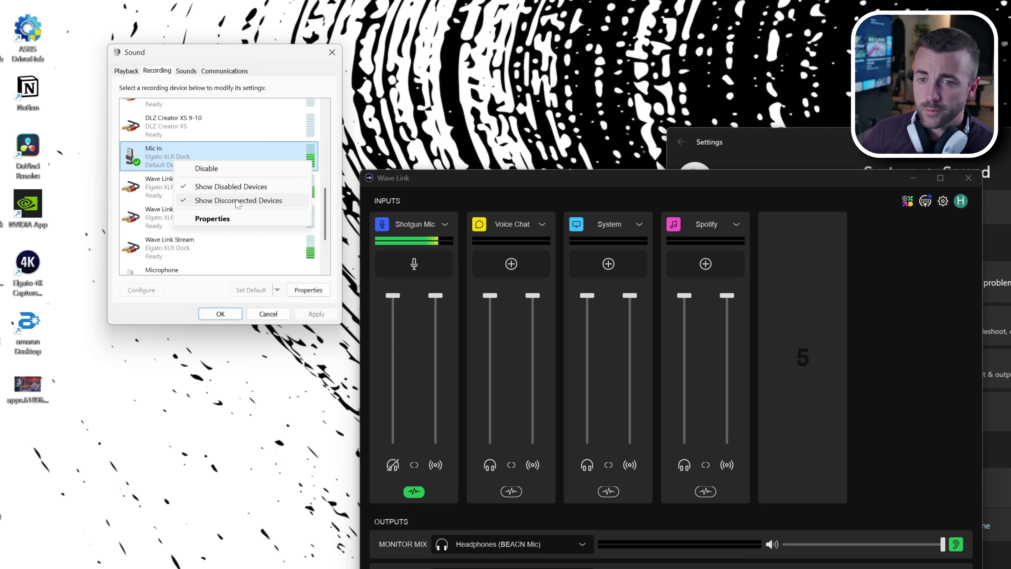
{"action": "left_click", "coordinate": [332, 52]}
{"action": "left_click", "coordinate": [332, 52]}
{"action": "left_click_drag", "start_coordinate": [558, 178], "coordinate": [297, 117]}
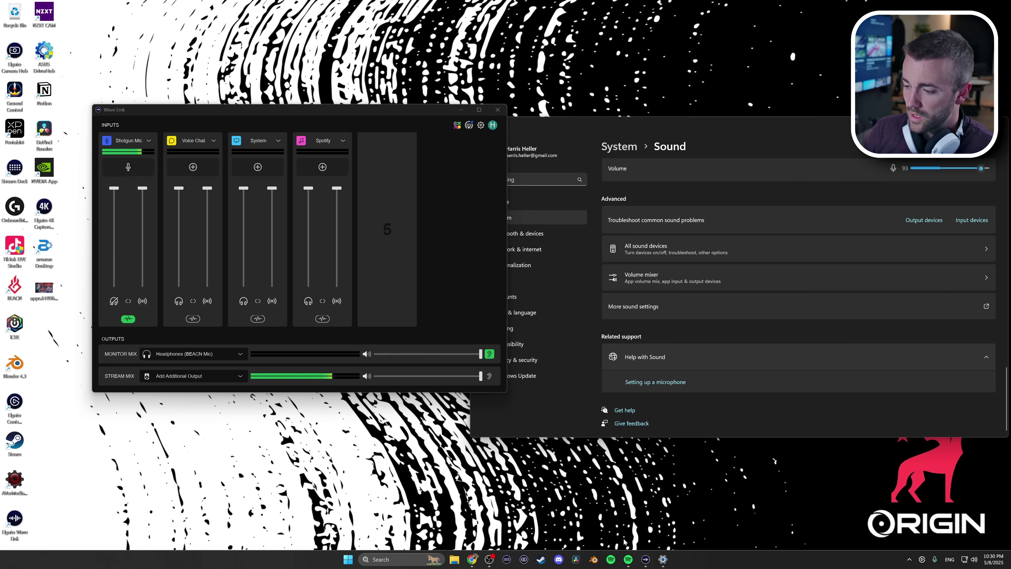
- Play October Mist from the StreamBeats - Lofi playlist in Spotify
{"action": "left_click", "coordinate": [644, 568]}
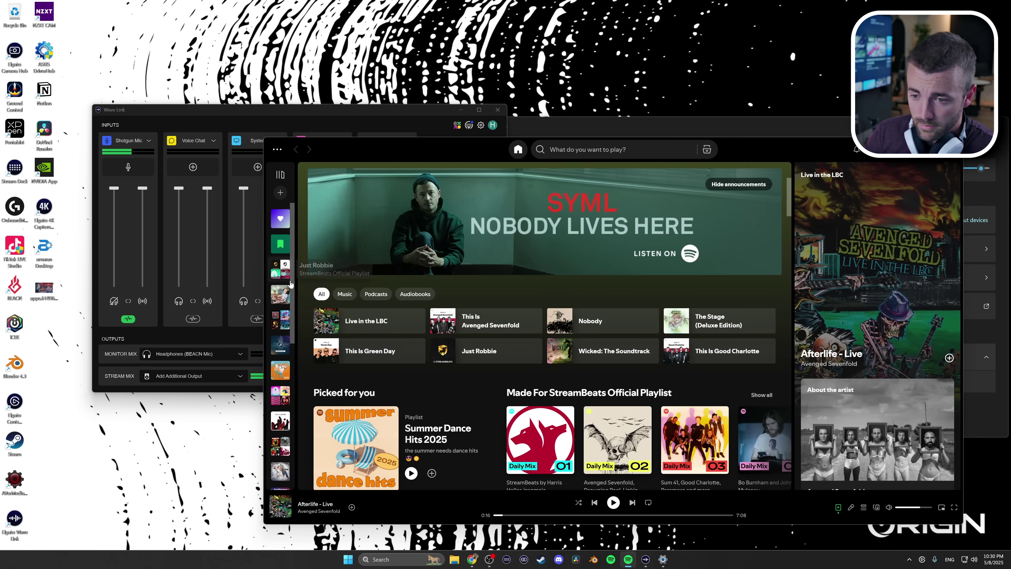
{"action": "left_click", "coordinate": [284, 293]}
{"action": "left_click", "coordinate": [317, 329]}
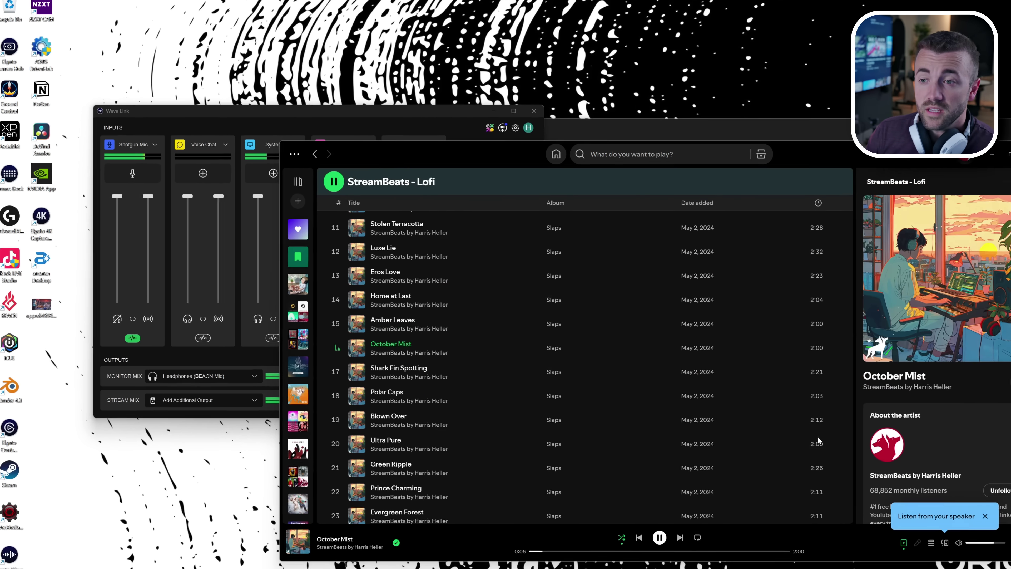
- Route the Spotify app into the Spotify channel, lowering monitor to 54% and stream to 50%
{"action": "left_click", "coordinate": [244, 143]}
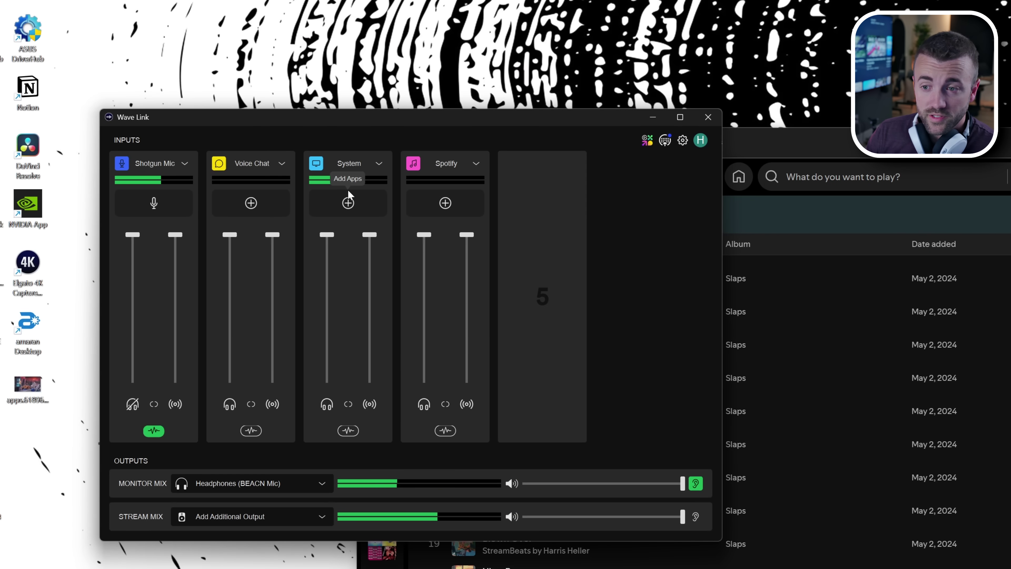
{"action": "left_click", "coordinate": [444, 204]}
{"action": "left_click", "coordinate": [380, 326]}
{"action": "left_click", "coordinate": [613, 208]}
{"action": "left_click_drag", "start_coordinate": [473, 233], "coordinate": [467, 300]}
{"action": "left_click_drag", "start_coordinate": [432, 237], "coordinate": [426, 301]}
{"action": "mouse_move", "coordinate": [469, 302]}
{"action": "left_click_drag", "start_coordinate": [469, 302], "coordinate": [426, 304]}
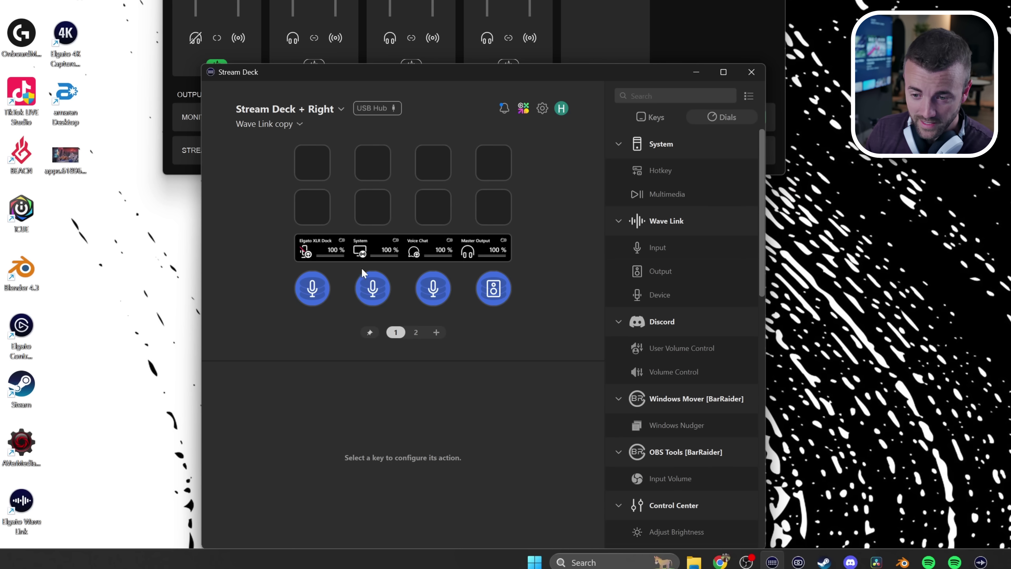
- Inspect the second dial's stack of actions and their settings
{"action": "left_click", "coordinate": [370, 286]}
{"action": "left_click", "coordinate": [426, 431]}
{"action": "left_click", "coordinate": [325, 151]}
{"action": "left_click", "coordinate": [324, 172]}
{"action": "left_click", "coordinate": [313, 152]}
{"action": "left_click", "coordinate": [238, 109]}
- Assign a Wave Link input action to the second dial controlling System on Monitor Mix
{"action": "left_click_drag", "start_coordinate": [659, 247], "coordinate": [377, 285]}
{"action": "left_click", "coordinate": [426, 432]}
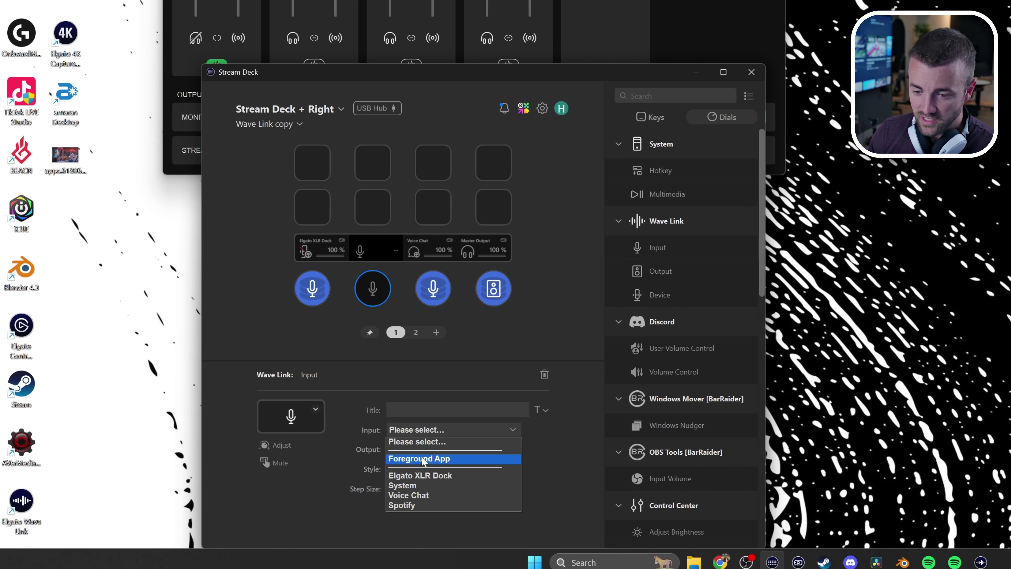
{"action": "left_click", "coordinate": [411, 485]}
{"action": "left_click", "coordinate": [411, 452]}
{"action": "left_click", "coordinate": [411, 450]}
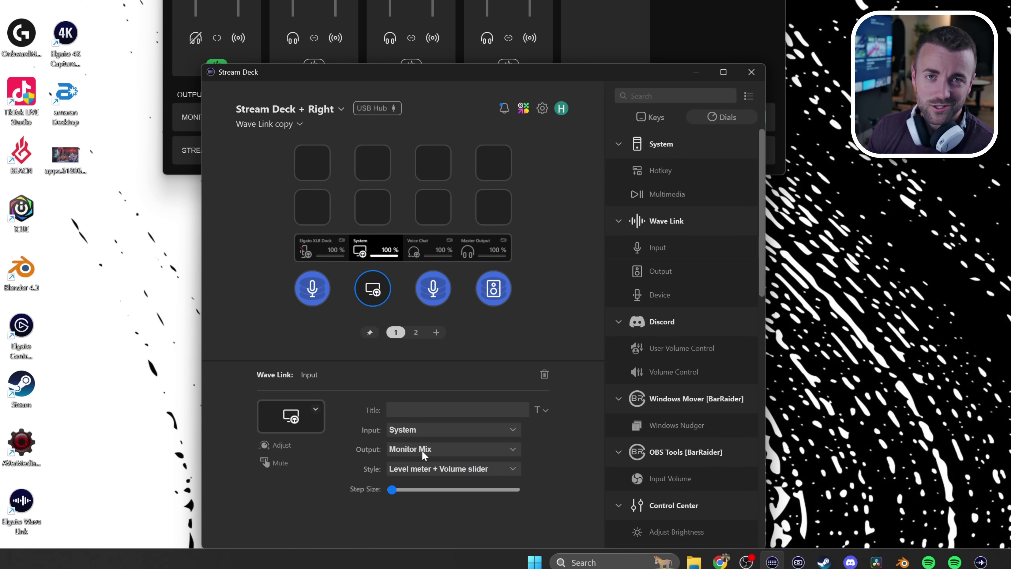
- Raise the System dial's step size to about +/- 4%
{"action": "mouse_move", "coordinate": [394, 493]}
{"action": "mouse_move", "coordinate": [393, 493]}
{"action": "left_mouse_down"}
{"action": "mouse_move", "coordinate": [481, 494]}
{"action": "mouse_move", "coordinate": [403, 494]}
{"action": "left_mouse_up"}
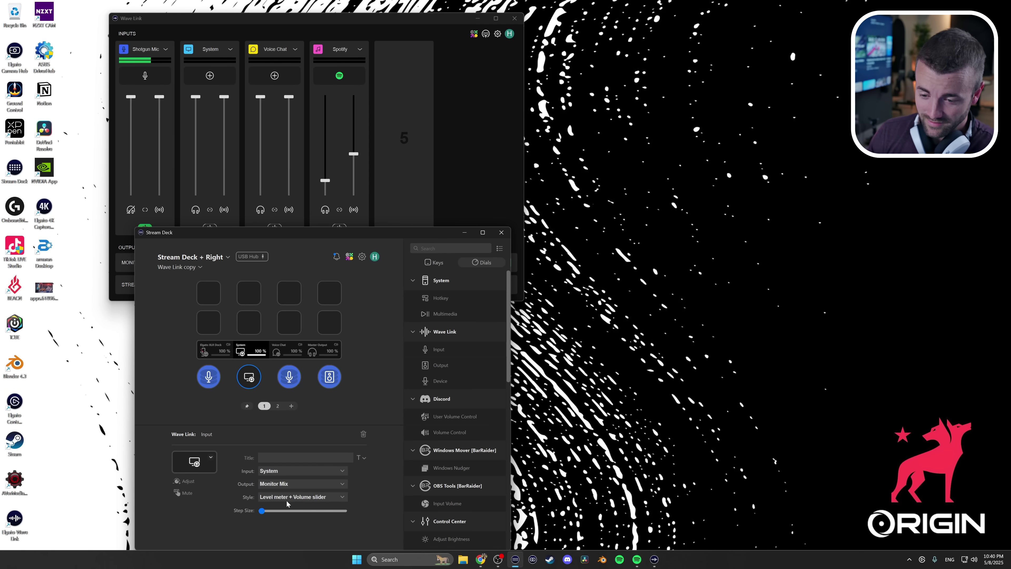
{"action": "left_click_drag", "start_coordinate": [262, 511], "coordinate": [324, 511]}
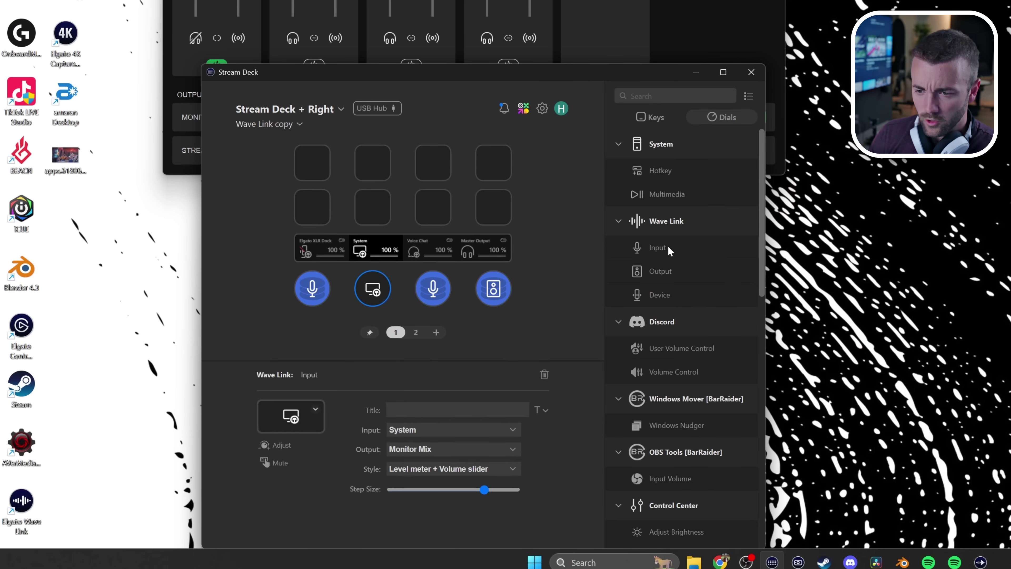
{"action": "left_click", "coordinate": [287, 377]}
- Switch dial 3 to Voice Chat, delete the mic dial, and shift System and Voice Chat into slots 1–2
{"action": "left_click", "coordinate": [424, 432]}
{"action": "left_click", "coordinate": [418, 494]}
{"action": "right_click", "coordinate": [313, 292]}
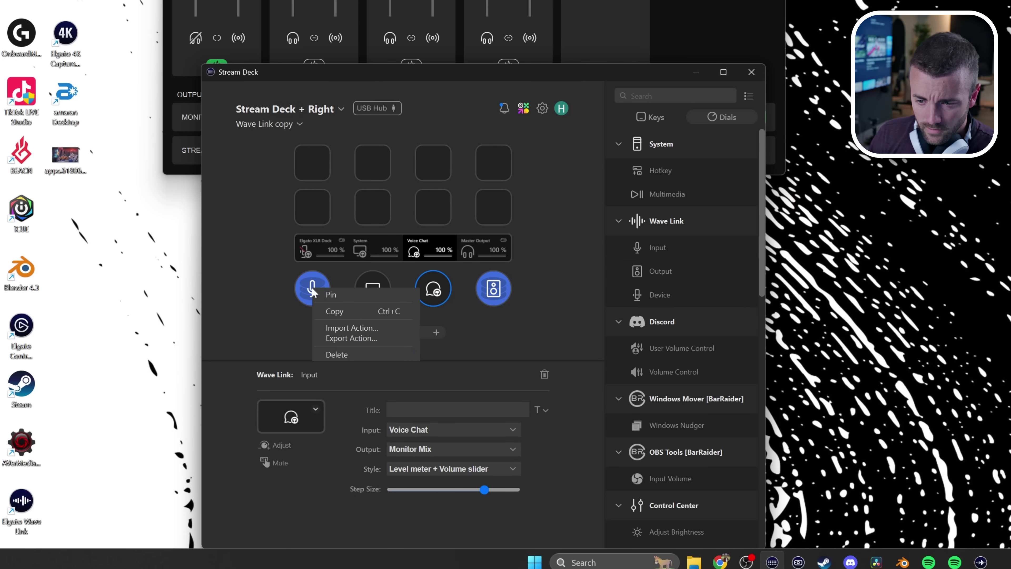
{"action": "left_click", "coordinate": [342, 355]}
{"action": "left_click_drag", "start_coordinate": [374, 297], "coordinate": [313, 295]}
{"action": "left_click_drag", "start_coordinate": [433, 288], "coordinate": [373, 288]}
- Add a Wave Link input dial in slot 3 set to Spotify with a larger step size
{"action": "left_click_drag", "start_coordinate": [659, 249], "coordinate": [432, 287]}
{"action": "left_click", "coordinate": [435, 430]}
{"action": "left_click", "coordinate": [423, 505]}
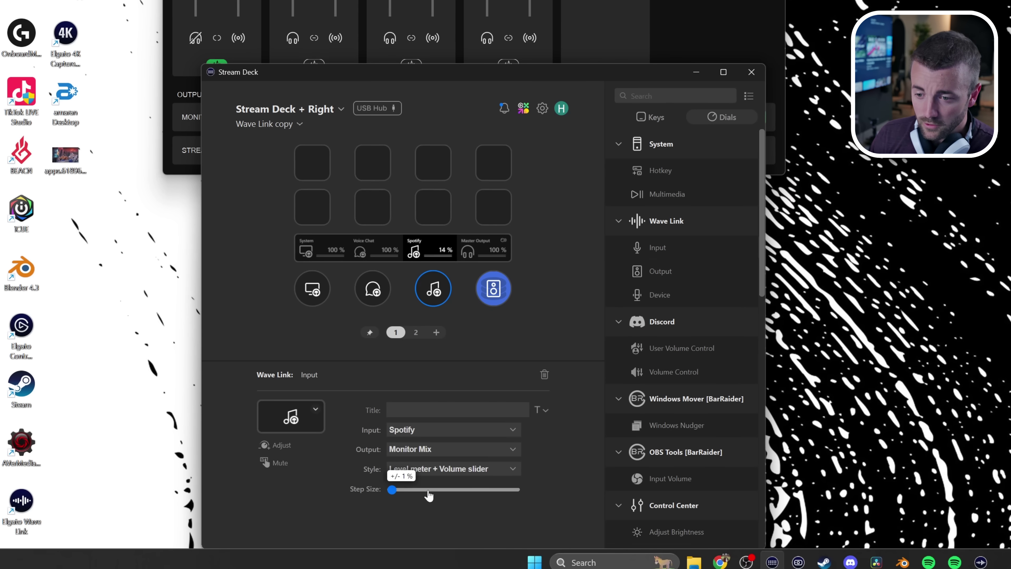
{"action": "left_click_drag", "start_coordinate": [392, 489], "coordinate": [484, 490]}
{"action": "left_click", "coordinate": [569, 275]}
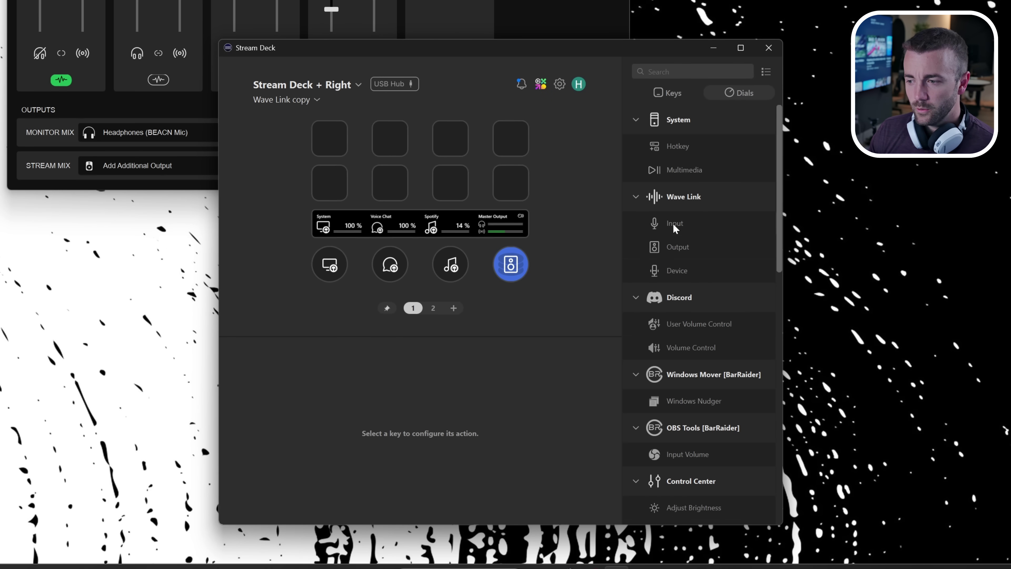
- Add a Wave Link Input key set to Mute the Elgato XLR Dock on the Stream Mix
{"action": "left_click_drag", "start_coordinate": [674, 227], "coordinate": [324, 182]}
{"action": "left_click", "coordinate": [494, 404]}
{"action": "left_click", "coordinate": [464, 438]}
{"action": "left_click", "coordinate": [438, 484]}
{"action": "left_click", "coordinate": [436, 458]}
{"action": "left_click", "coordinate": [432, 480]}
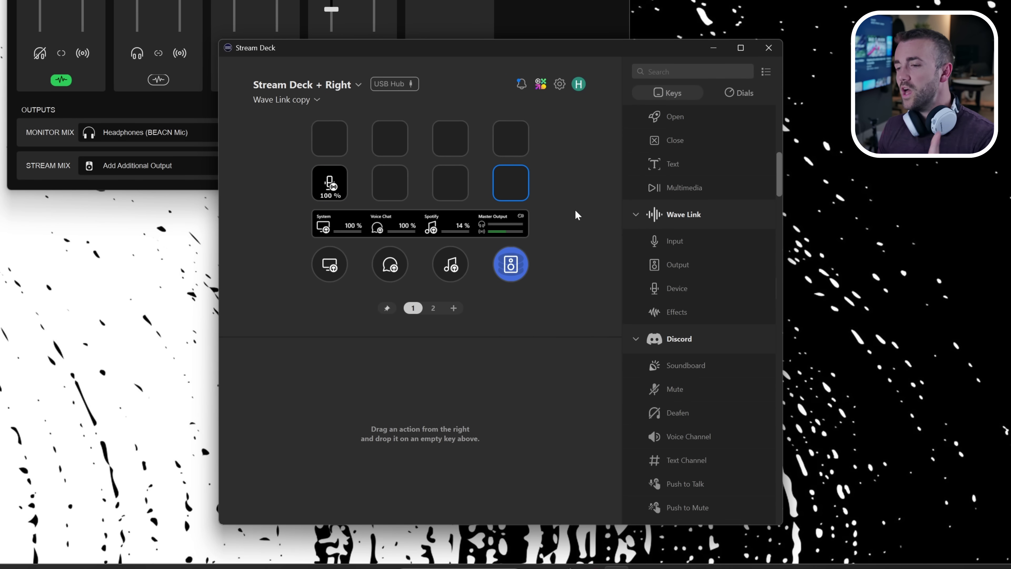
- Add a Wave Link Device toggle key: primary Headphones (BEACN Mic), secondary DLZ Creator XS 1-2
{"action": "left_click_drag", "start_coordinate": [674, 292], "coordinate": [511, 193]}
{"action": "left_click", "coordinate": [467, 406]}
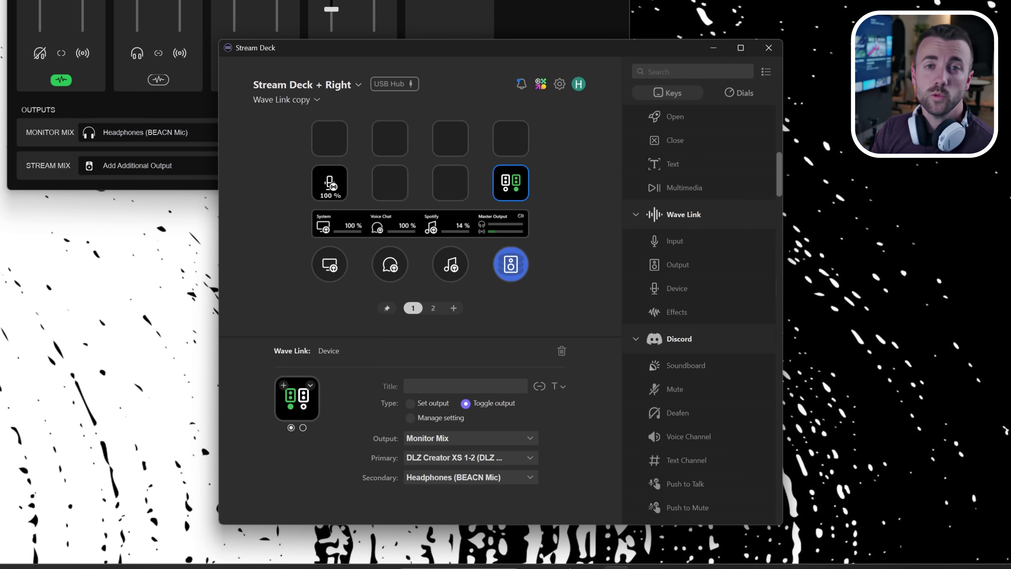
{"action": "left_click", "coordinate": [436, 457]}
{"action": "left_click", "coordinate": [439, 482]}
{"action": "left_click", "coordinate": [448, 477]}
{"action": "left_click", "coordinate": [446, 491]}
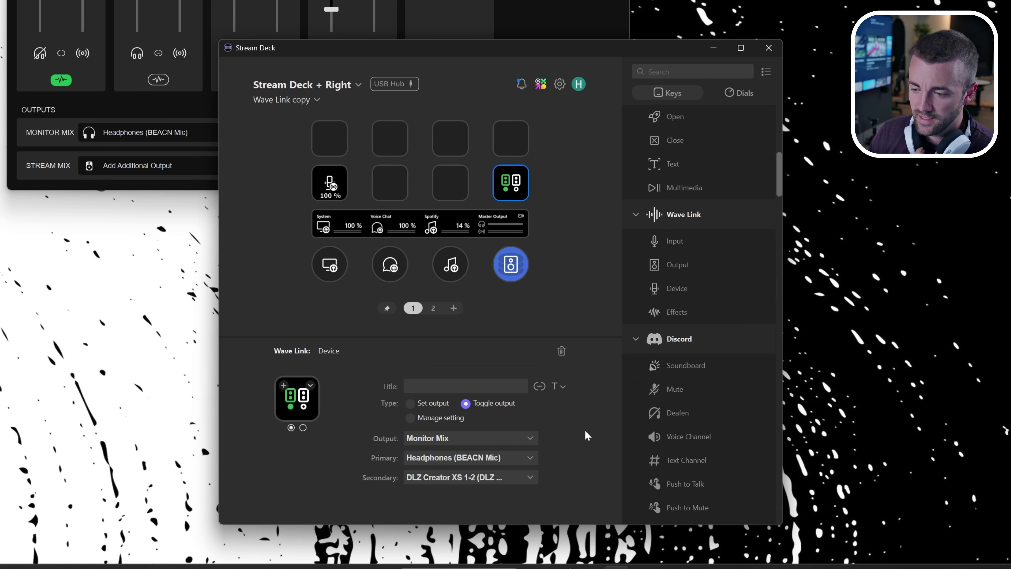
- Title the toggle key 'HP | DLZ' and move Stream Deck aside to view Wave Link's Monitor Mix
{"action": "type", "text": "HP"}
{"action": "key", "text": "BackSpace"}
{"action": "type", "text": "| DLZ"}
{"action": "left_click_drag", "start_coordinate": [459, 44], "coordinate": [633, 5]}
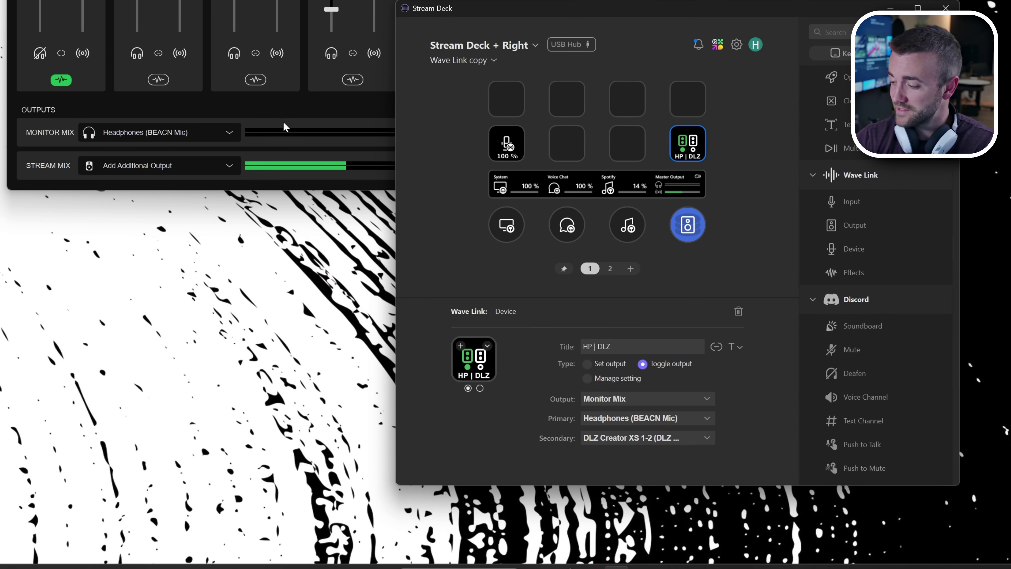